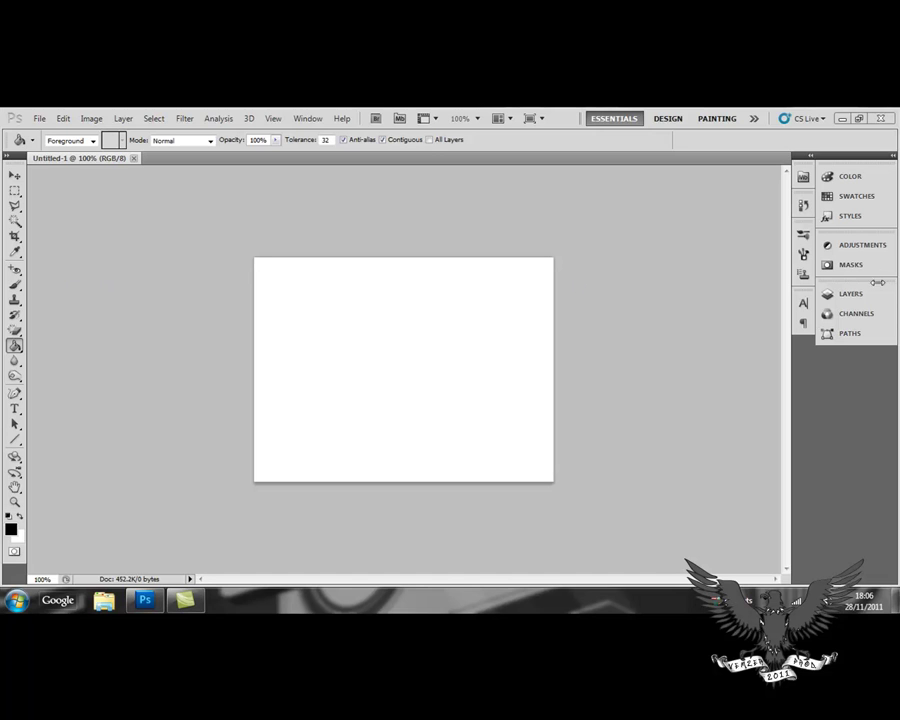
- Show the Background layer in the layers list, then swap the Paint Bucket for the Gradient Tool
click(850, 293)
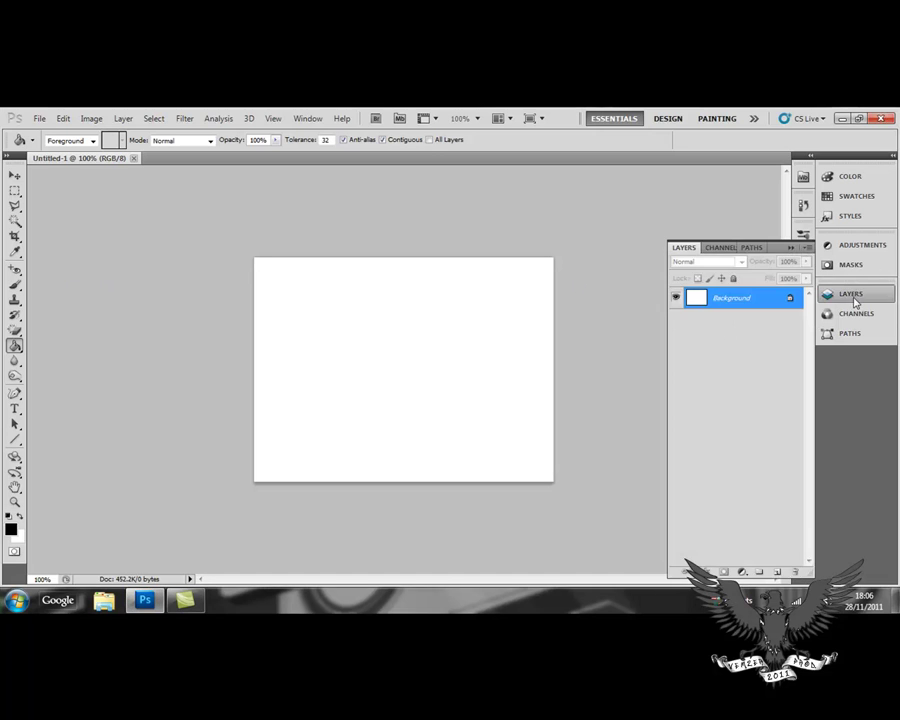
click(15, 346)
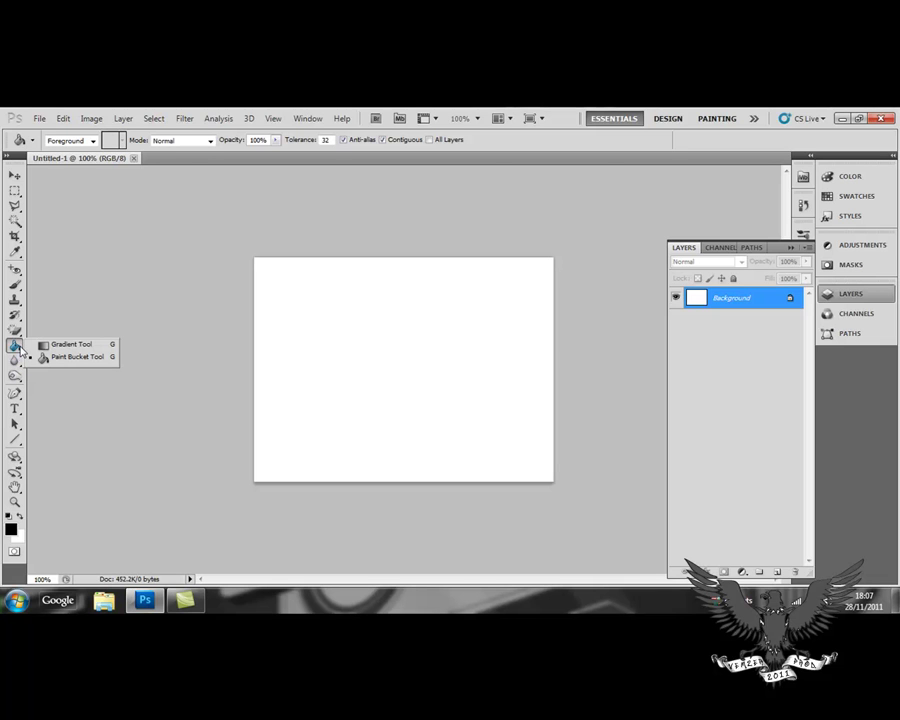
click(92, 345)
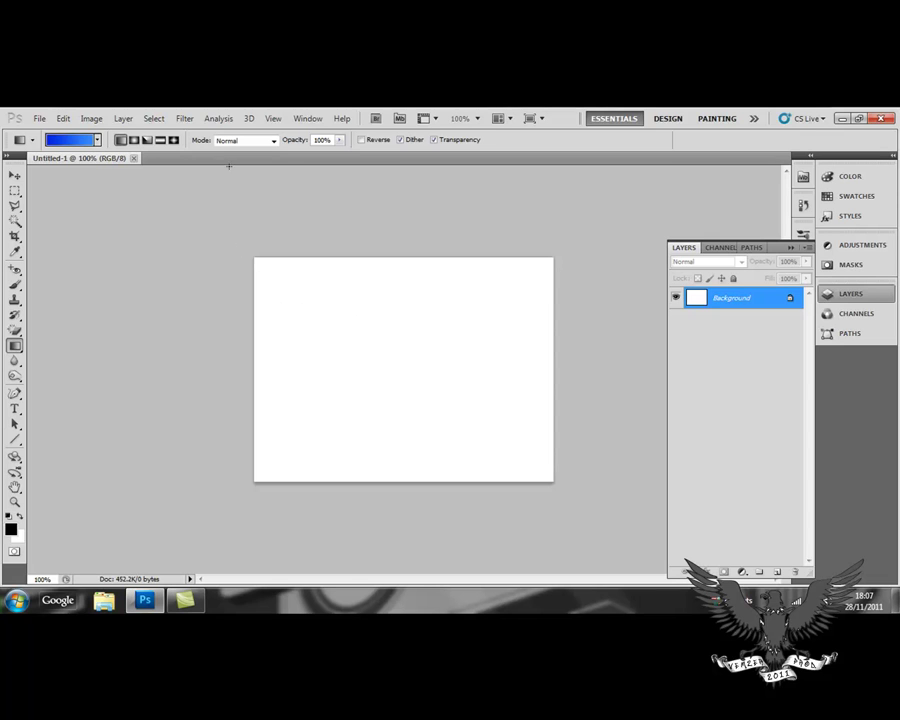
- In the Gradient Editor, set the starting colour stop to a medium blue
click(73, 141)
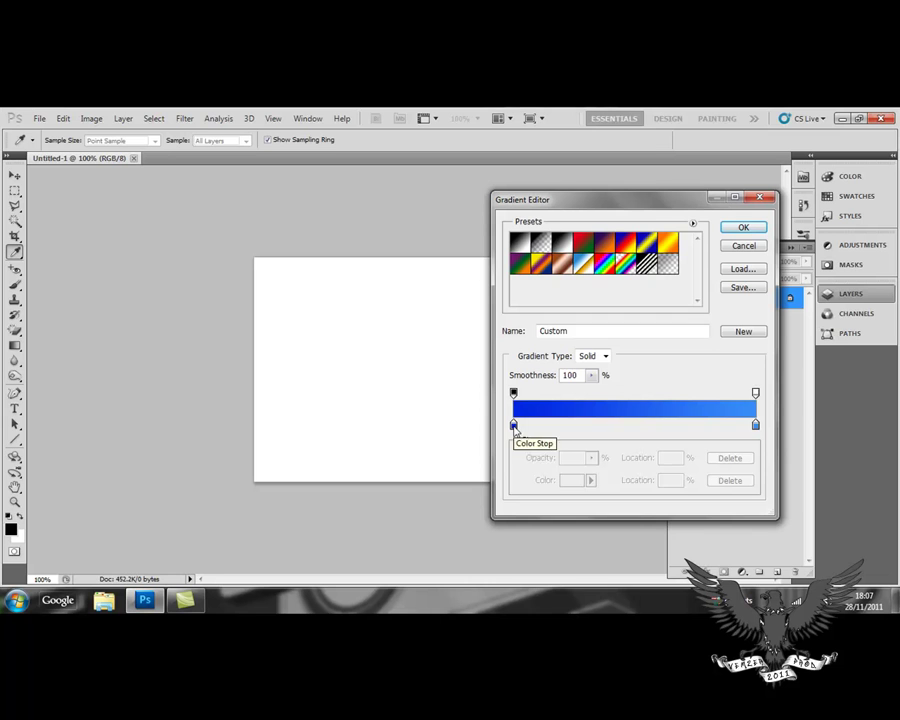
click(513, 425)
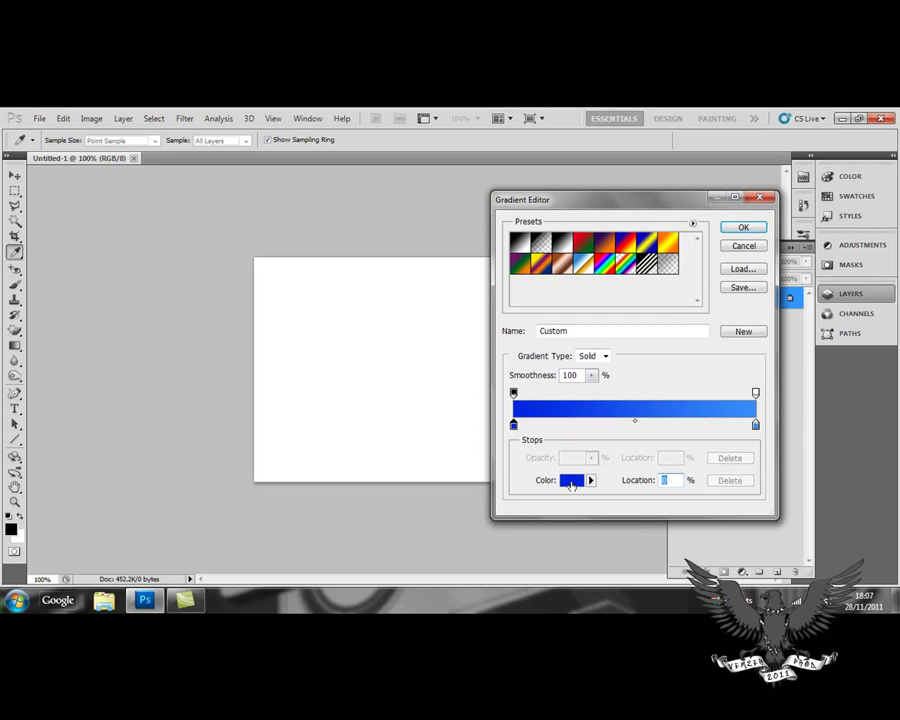
click(572, 480)
mouse_move(483, 299)
mouse_down()
mouse_move(470, 305)
mouse_move(578, 301)
mouse_move(528, 273)
mouse_move(496, 287)
mouse_up()
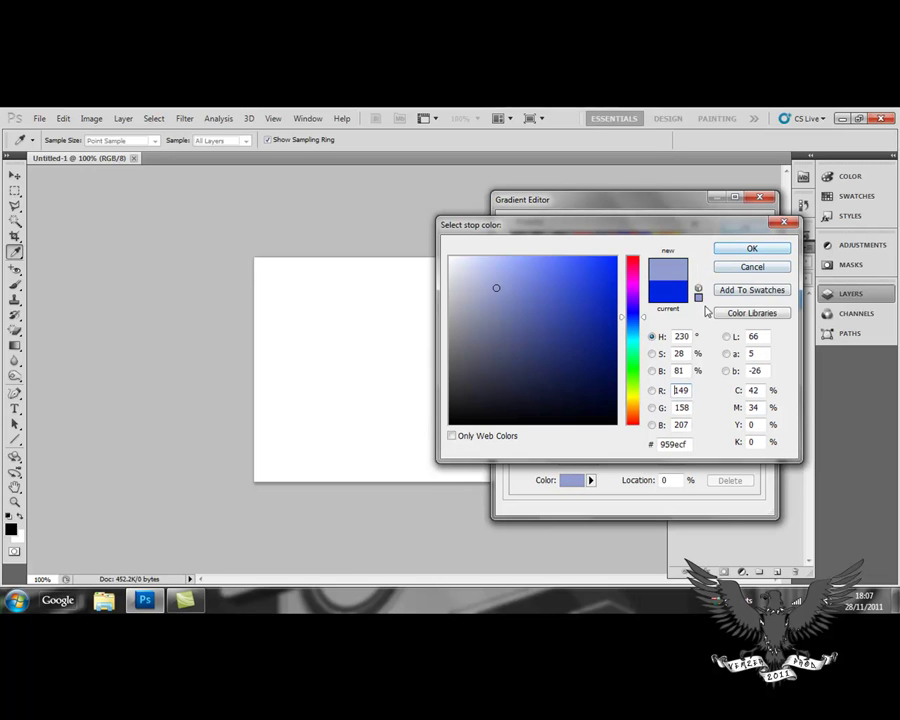
click(636, 318)
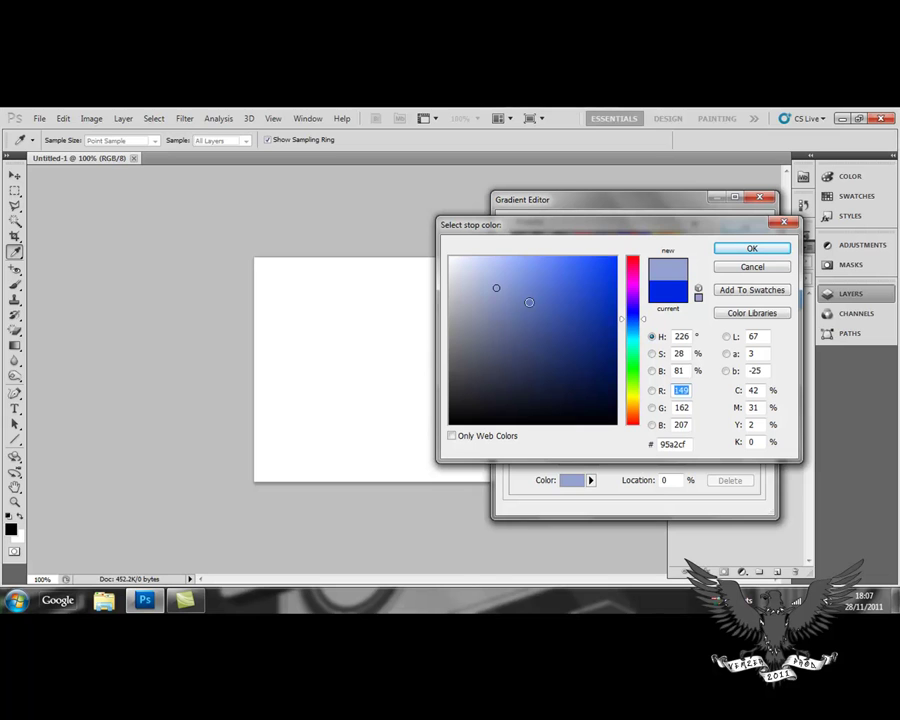
mouse_move(496, 288)
mouse_down()
mouse_move(571, 299)
mouse_move(560, 312)
mouse_move(531, 315)
mouse_move(535, 337)
mouse_move(567, 333)
mouse_move(581, 297)
mouse_up()
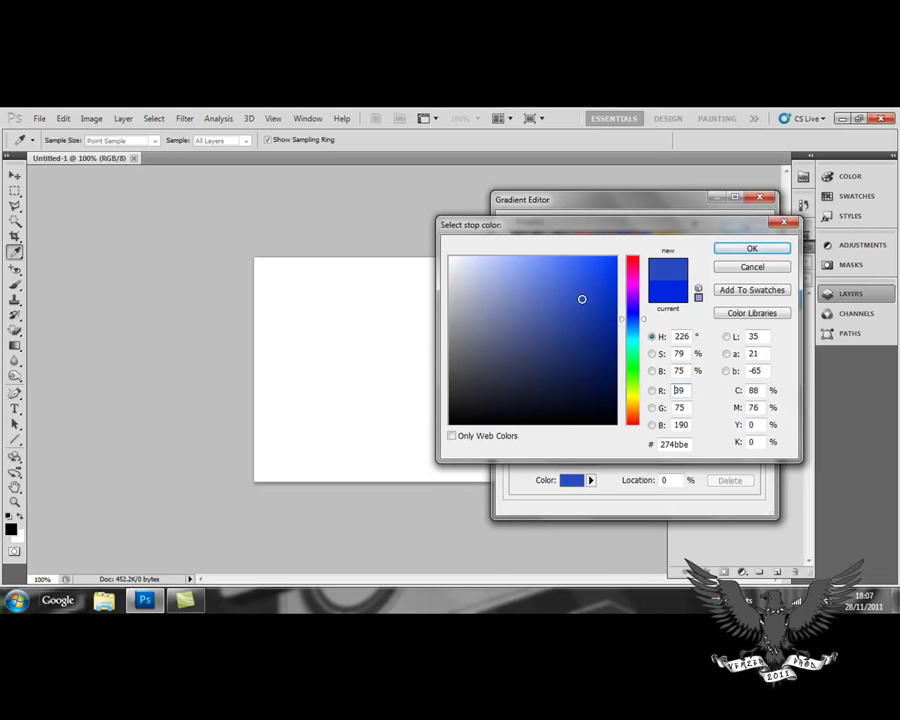
click(728, 249)
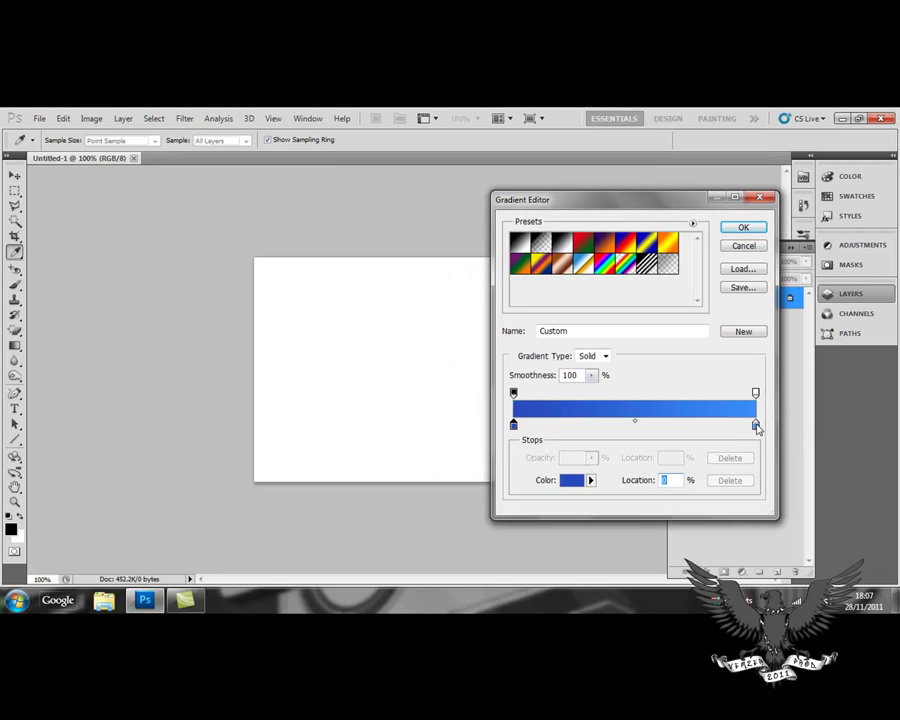
- Set the ending colour stop to bright blue 0022f1 and accept the gradient
drag(757, 427, 754, 428)
click(571, 480)
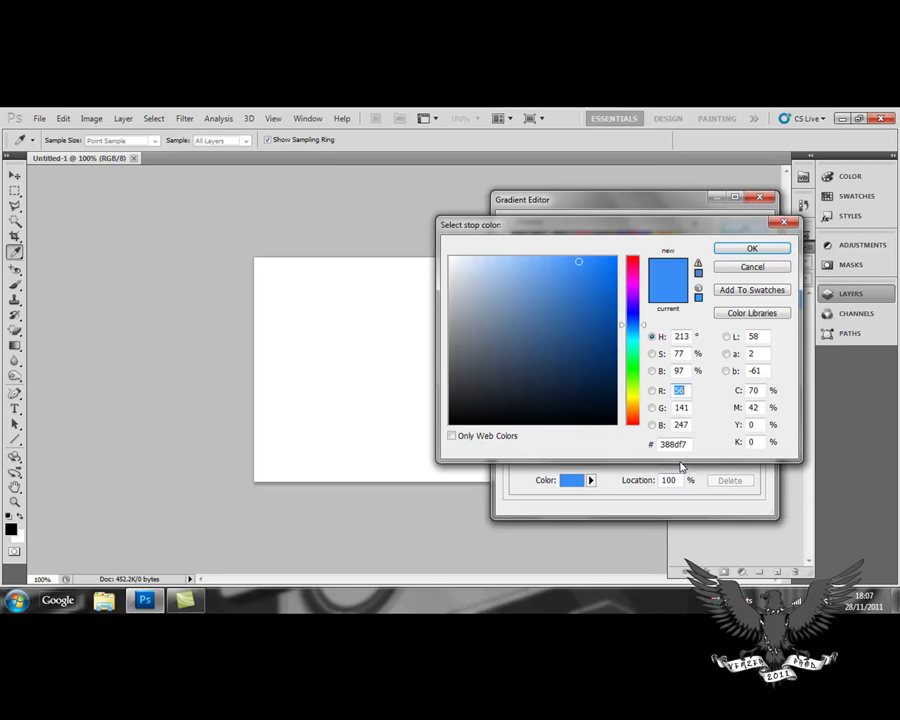
click(644, 324)
drag(644, 324, 643, 316)
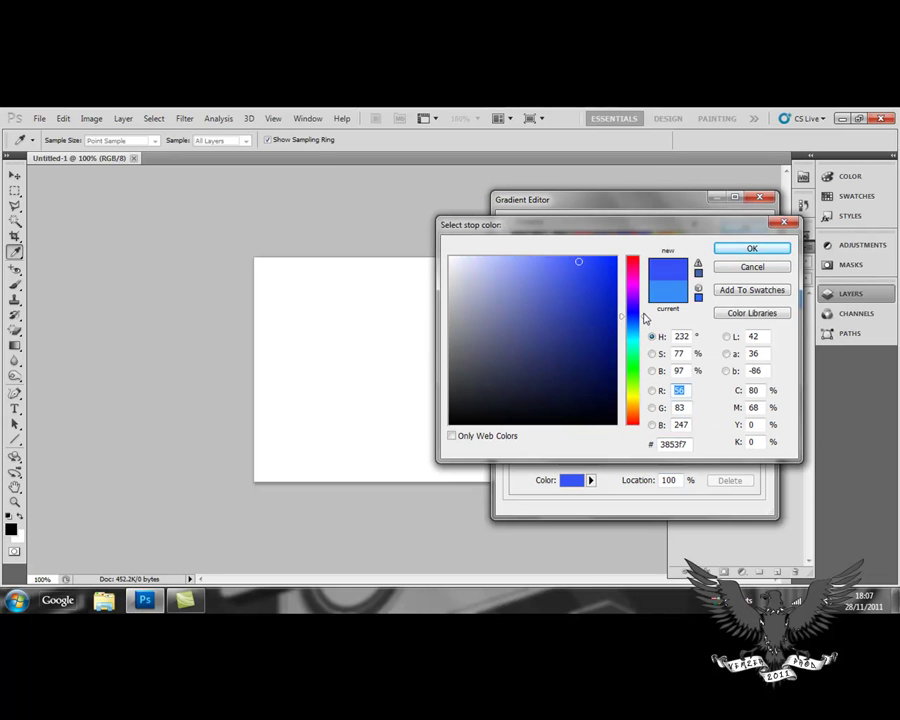
drag(595, 262, 620, 265)
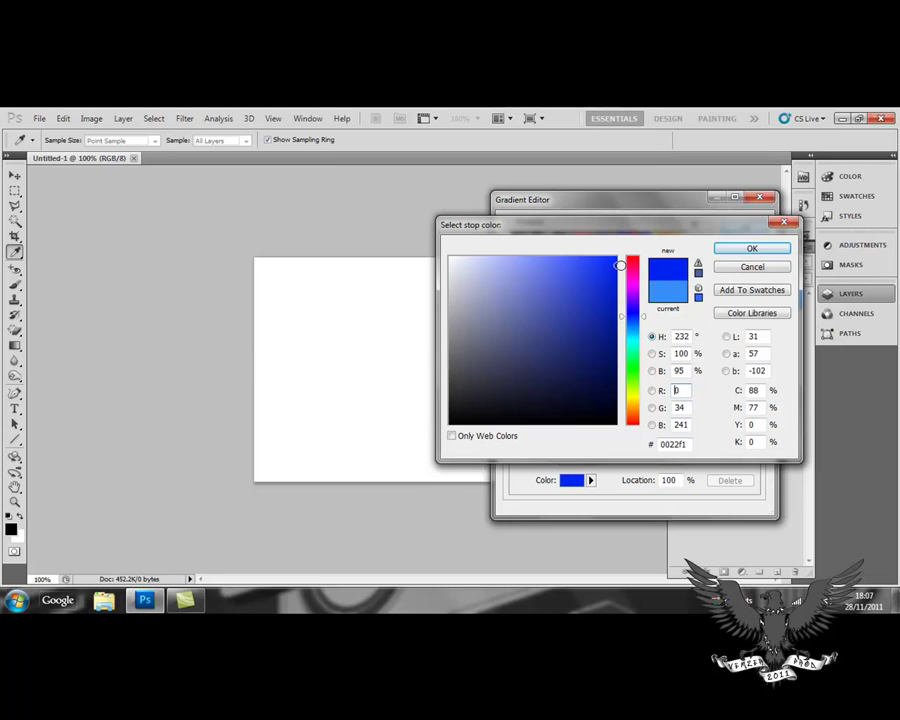
click(750, 249)
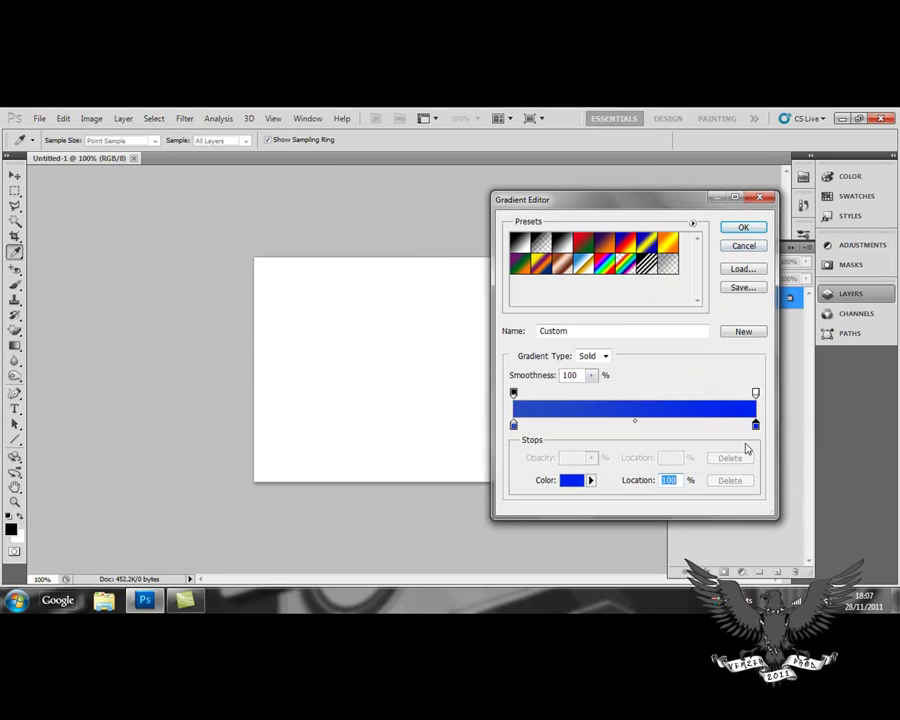
click(742, 228)
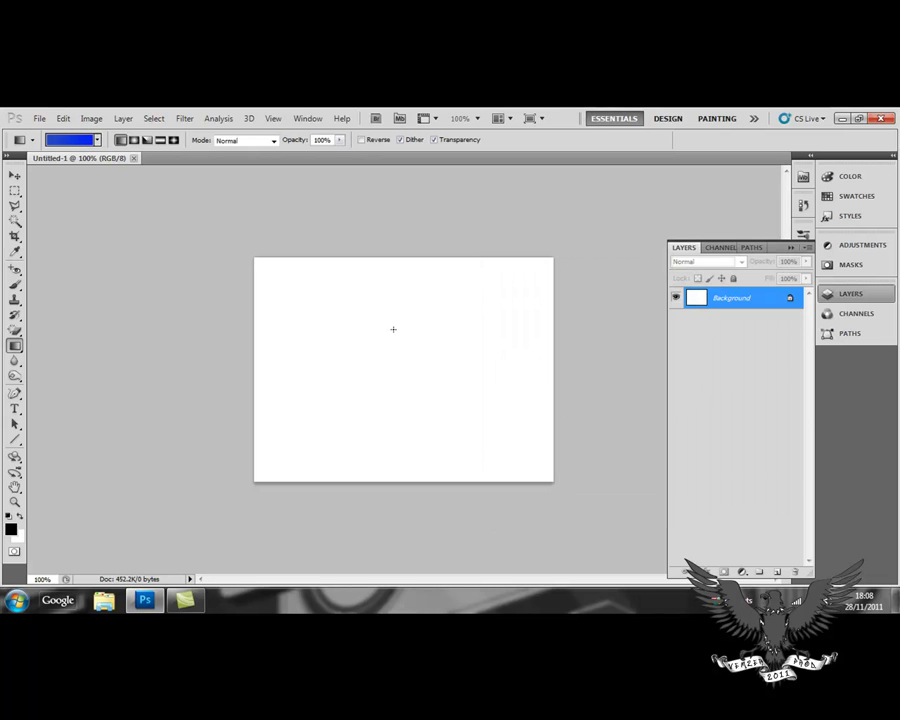
drag(398, 318, 405, 538)
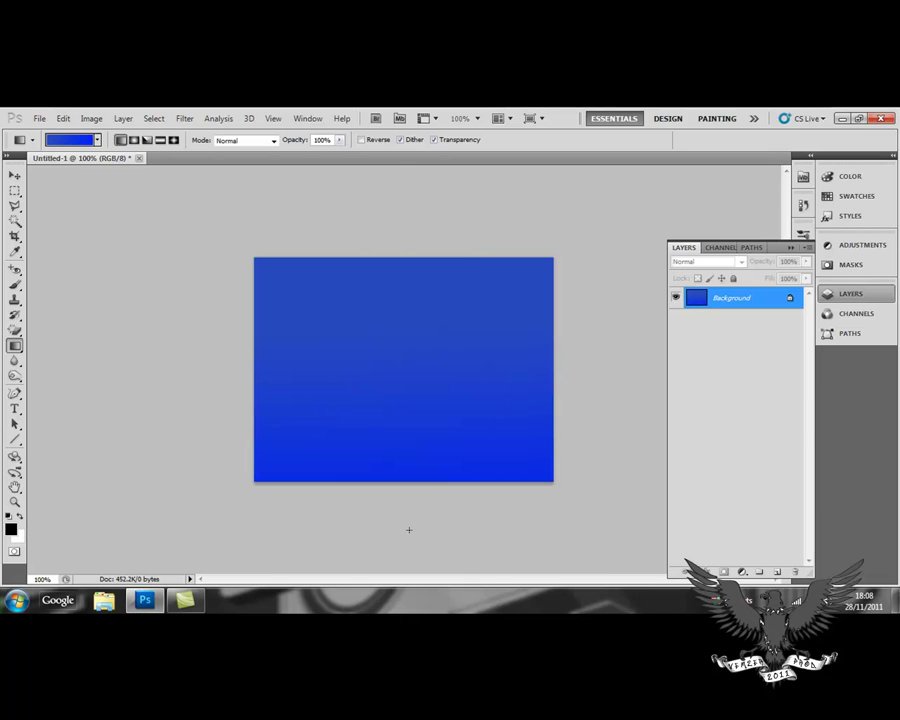
key(ctrl+z)
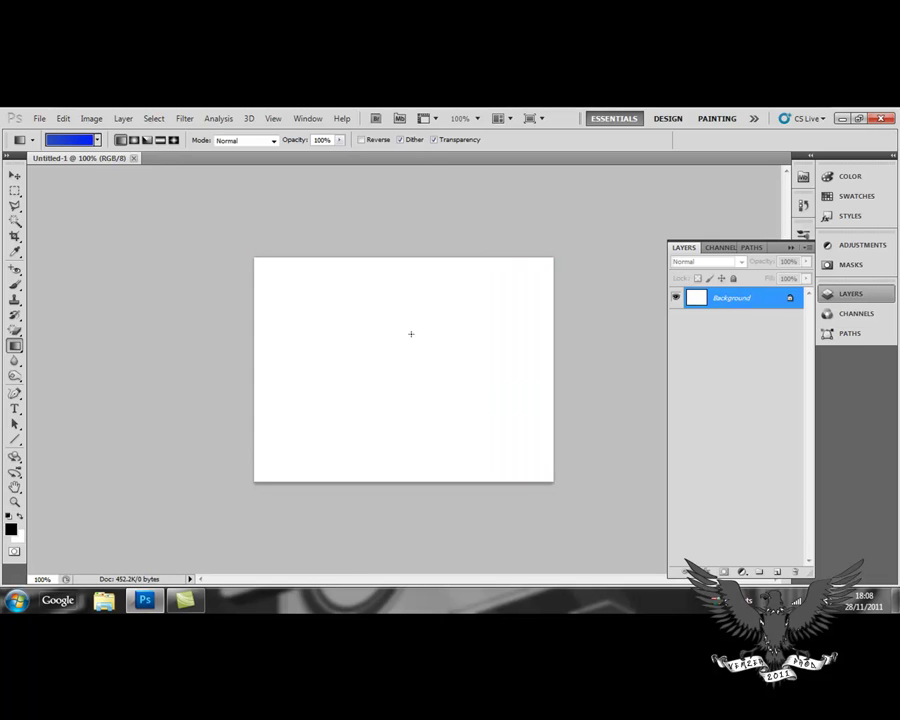
mouse_move(410, 349)
mouse_down()
mouse_move(299, 376)
mouse_move(504, 338)
mouse_move(317, 338)
mouse_move(348, 263)
mouse_move(438, 299)
mouse_move(386, 287)
mouse_move(467, 300)
mouse_move(524, 328)
mouse_move(416, 370)
mouse_move(365, 432)
mouse_move(410, 526)
mouse_move(452, 378)
mouse_move(420, 483)
mouse_up()
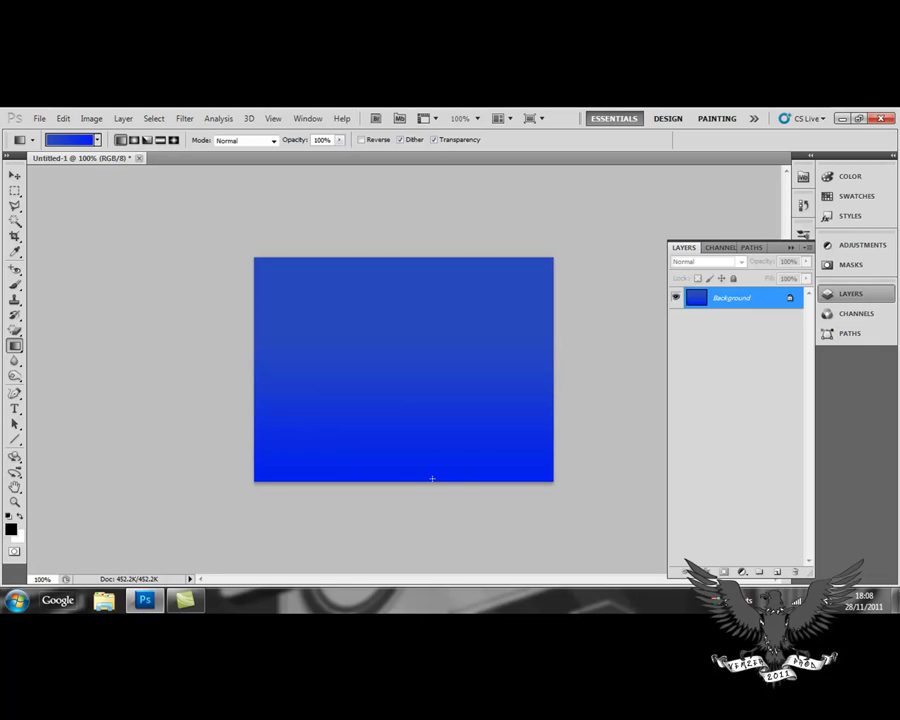
key(ctrl+z)
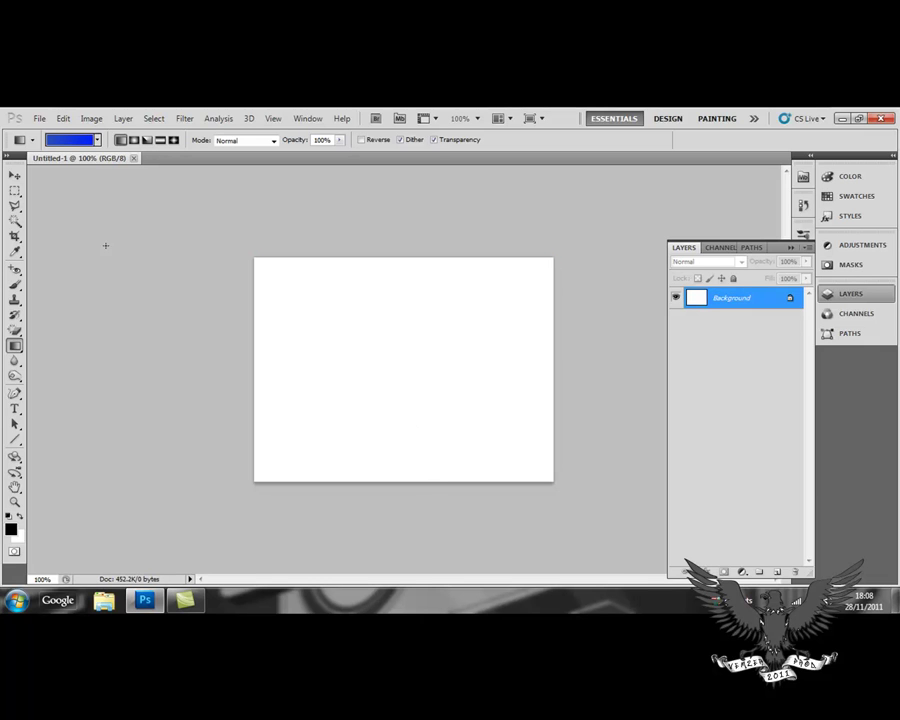
- Reopen the Gradient Editor and change the starting stop to a dark navy blue
click(64, 140)
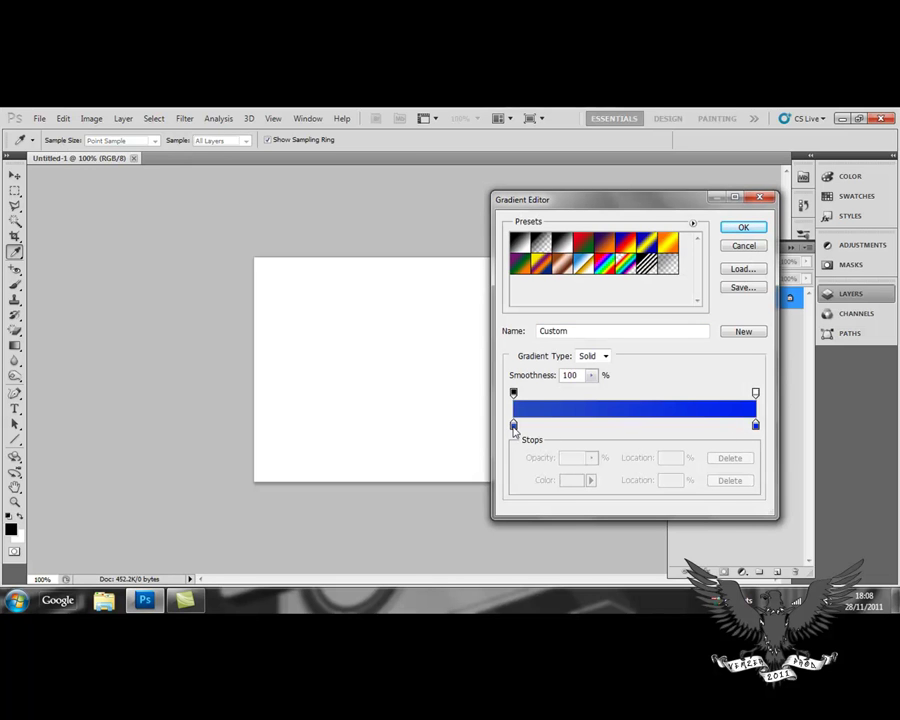
click(513, 426)
click(578, 480)
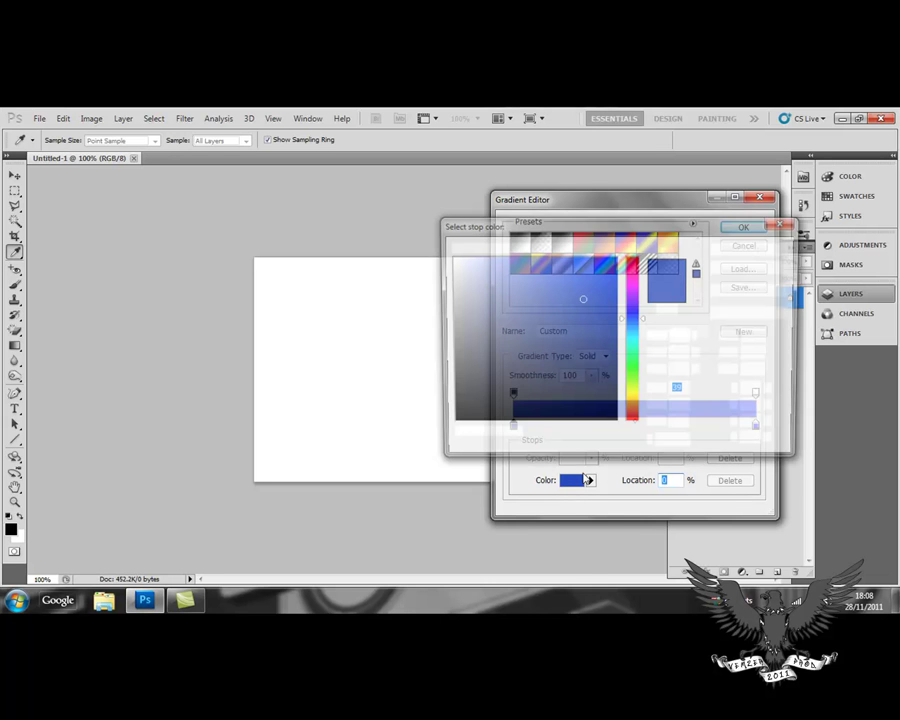
drag(581, 305, 614, 320)
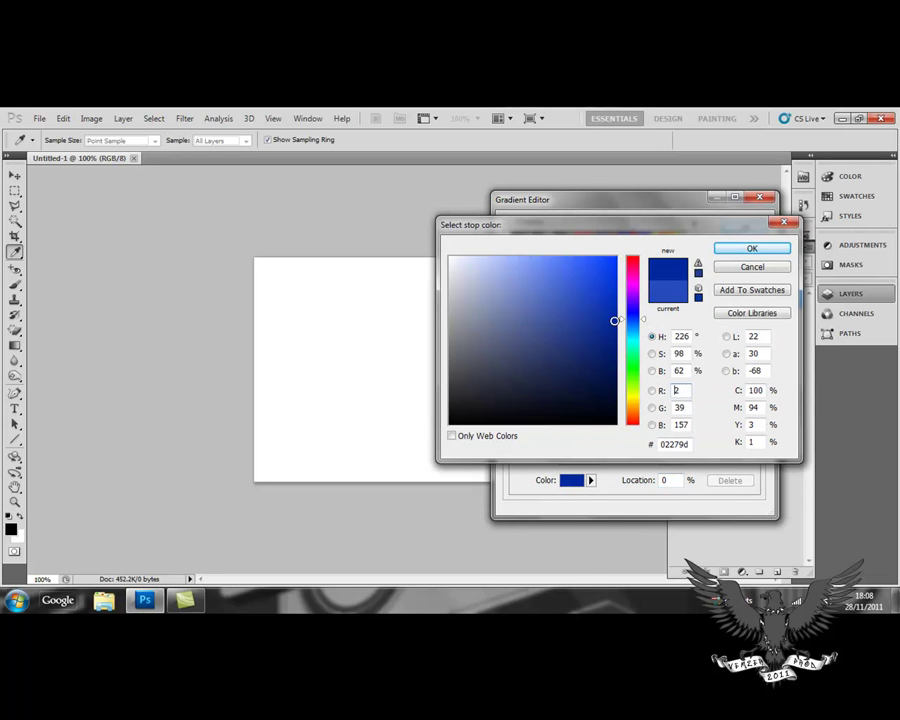
click(752, 250)
- Make the ending stop pinkish red f1003e, test the gradient down the canvas, then undo it
click(756, 426)
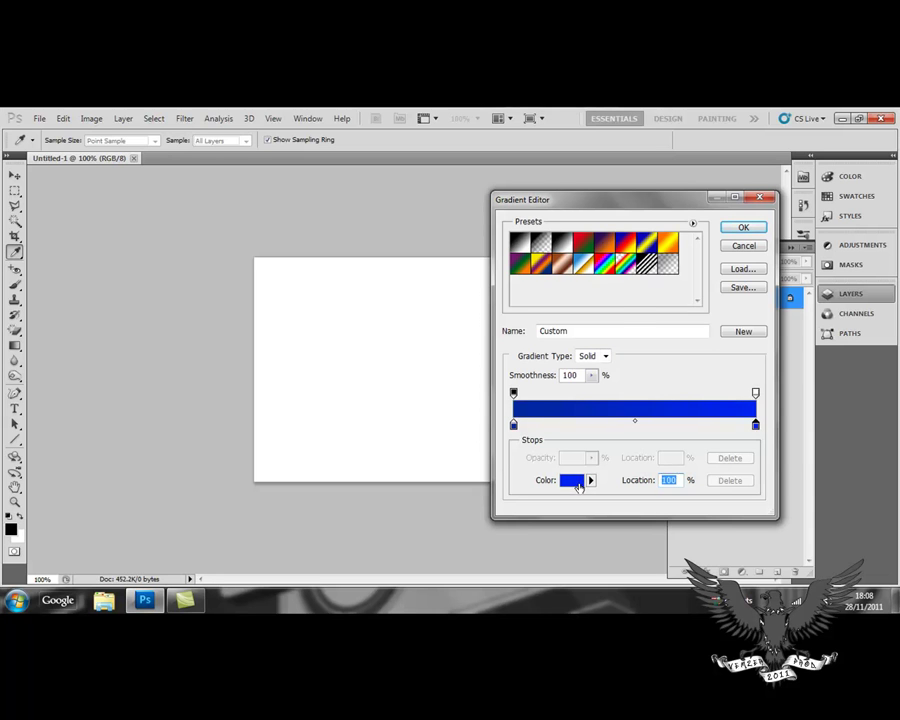
click(576, 483)
drag(636, 270, 611, 257)
click(727, 252)
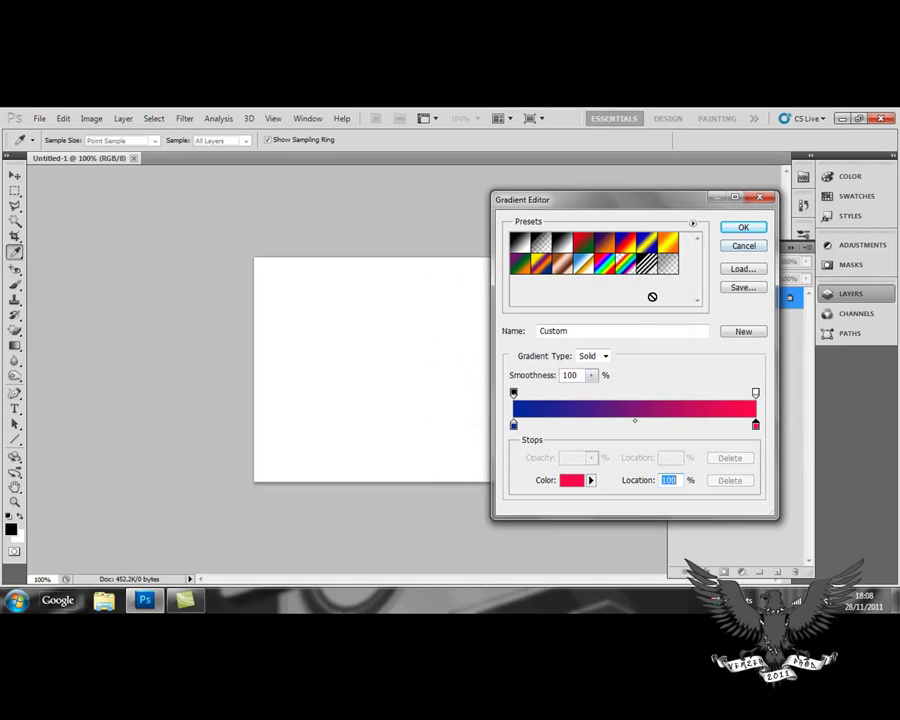
click(744, 229)
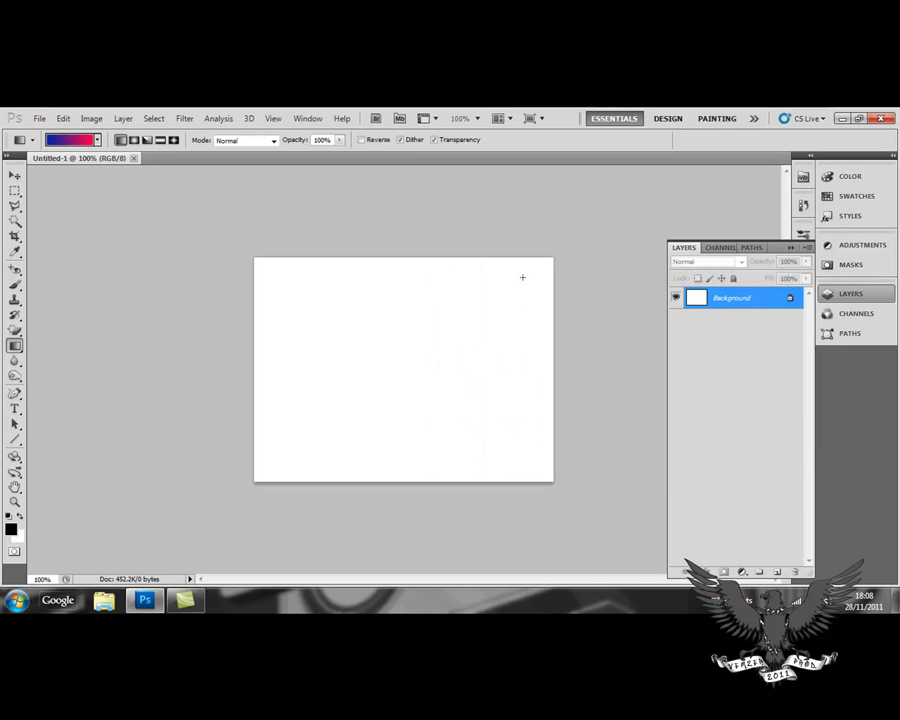
drag(392, 293, 379, 484)
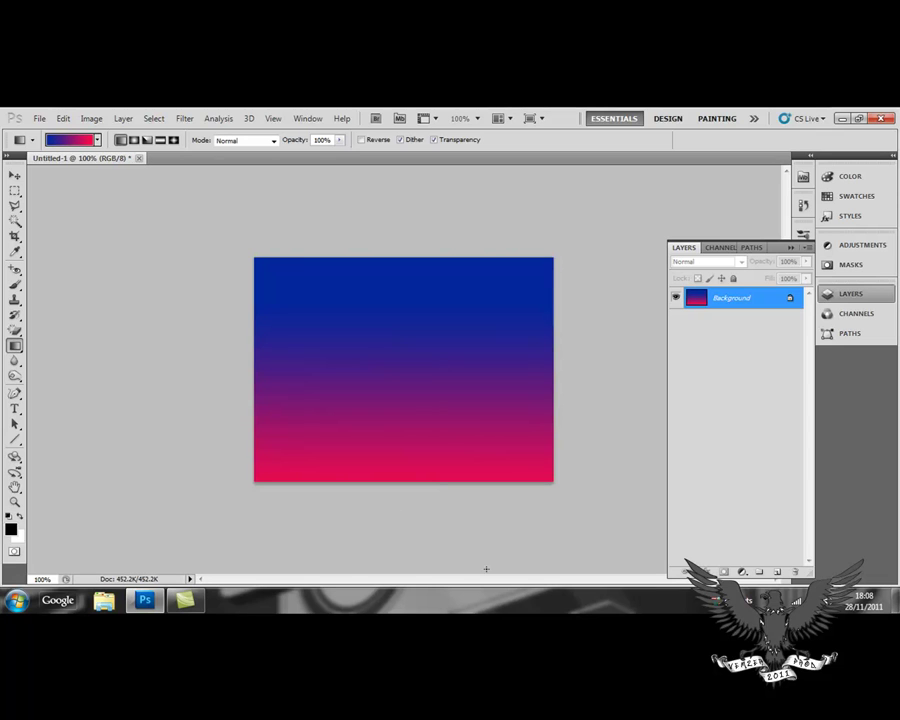
key(ctrl+z)
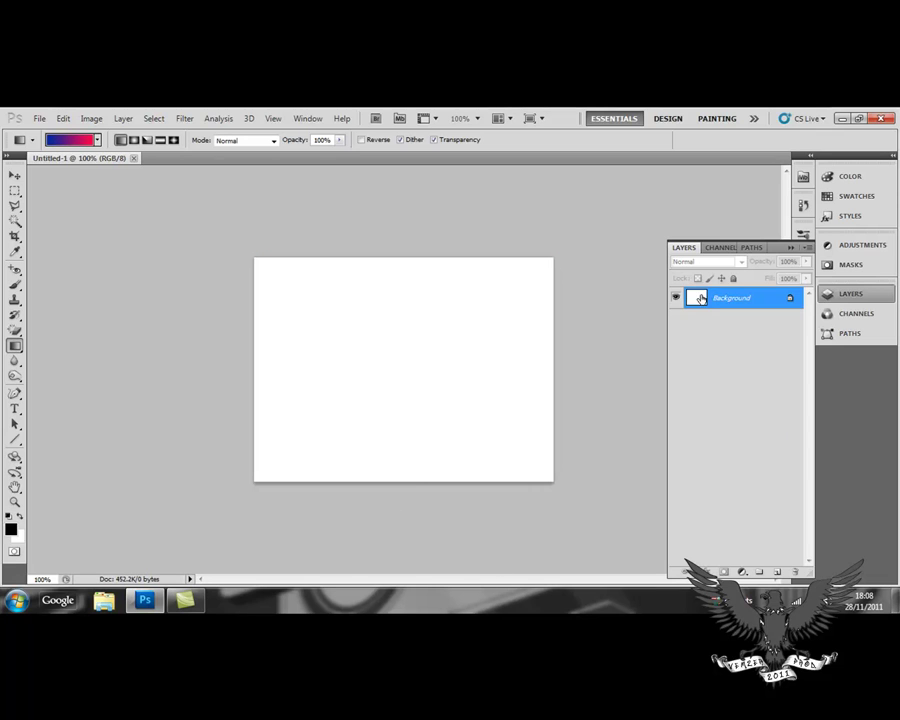
- In the Gradient Editor, change the left colour stop to a light blue
click(90, 140)
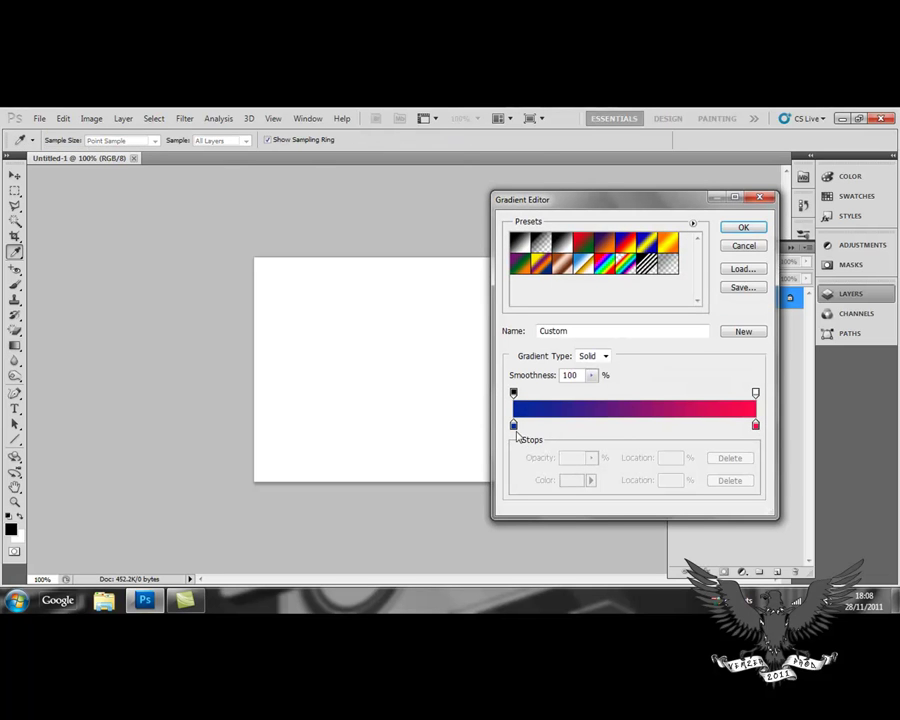
click(514, 428)
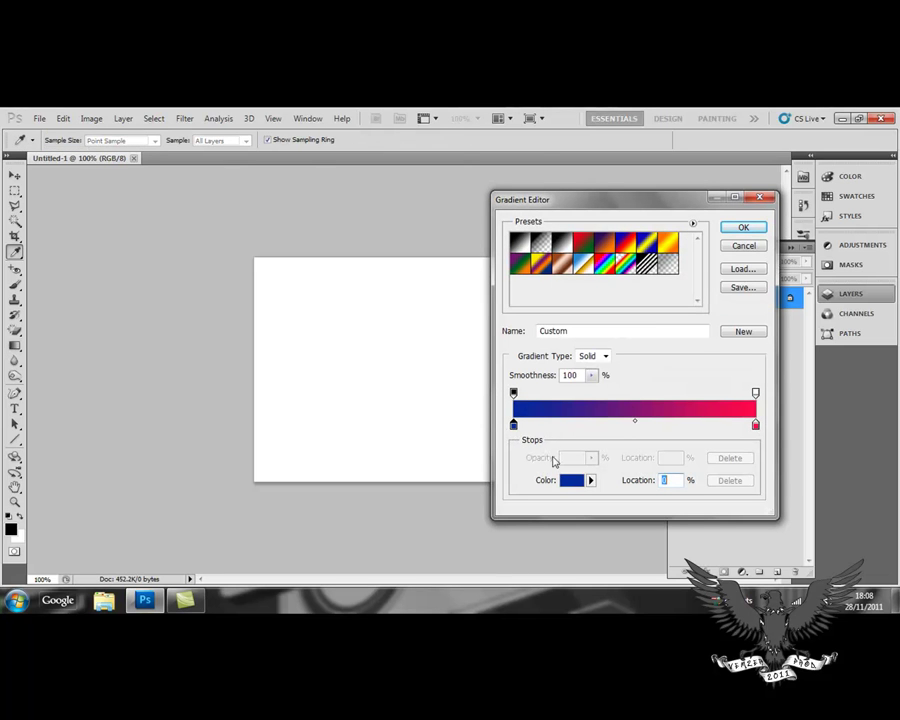
click(571, 480)
mouse_move(614, 319)
mouse_down()
mouse_move(602, 263)
mouse_move(562, 261)
mouse_move(597, 255)
mouse_move(600, 265)
mouse_up()
drag(643, 321, 643, 328)
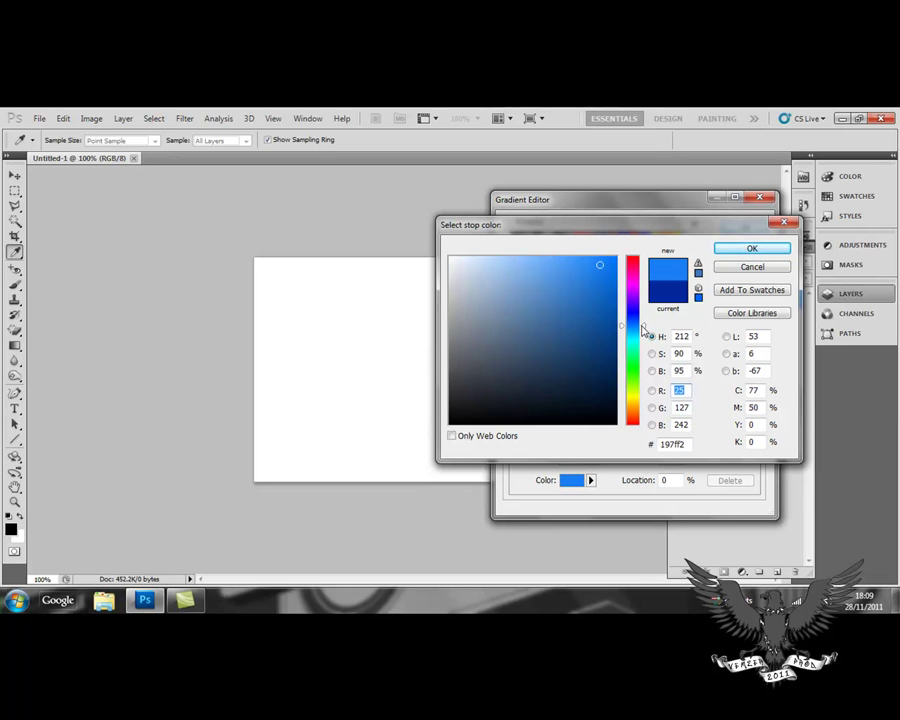
click(747, 252)
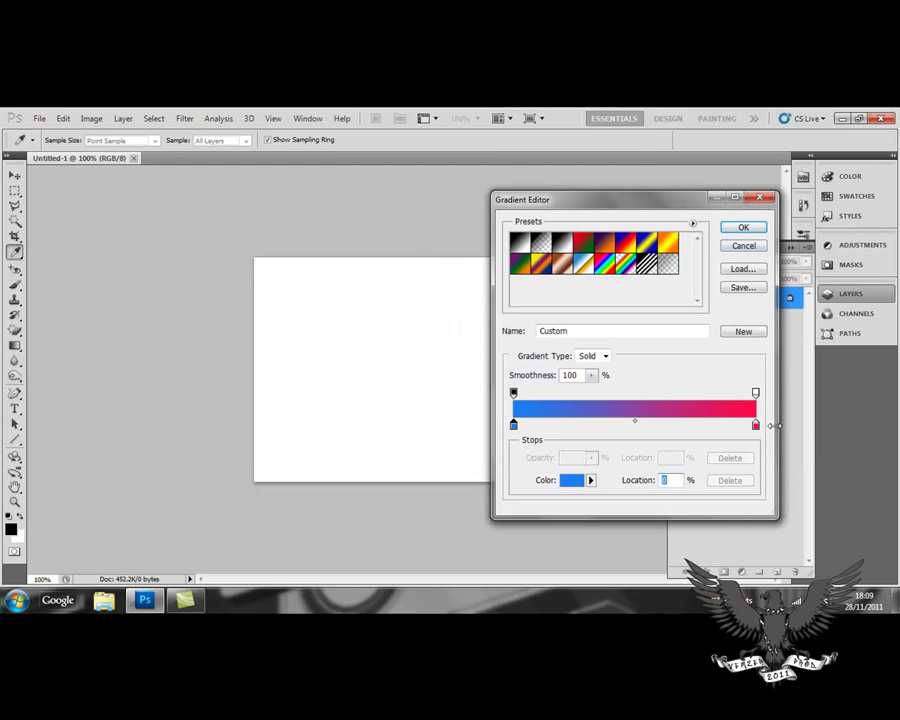
- Change the right colour stop from red to dark blue 0010df and accept the gradient
click(754, 427)
click(574, 484)
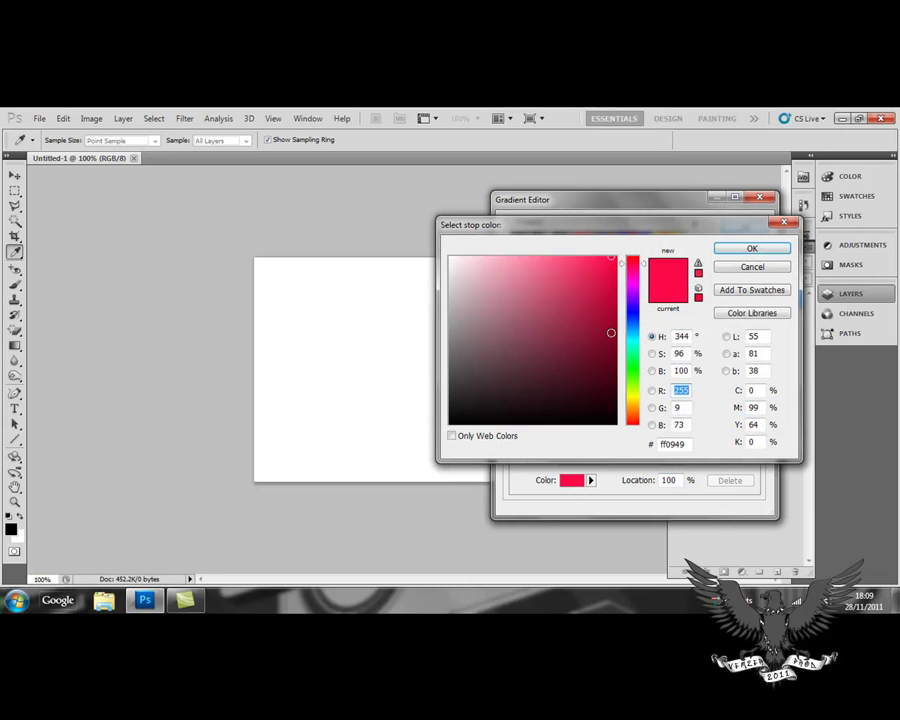
drag(637, 320, 637, 315)
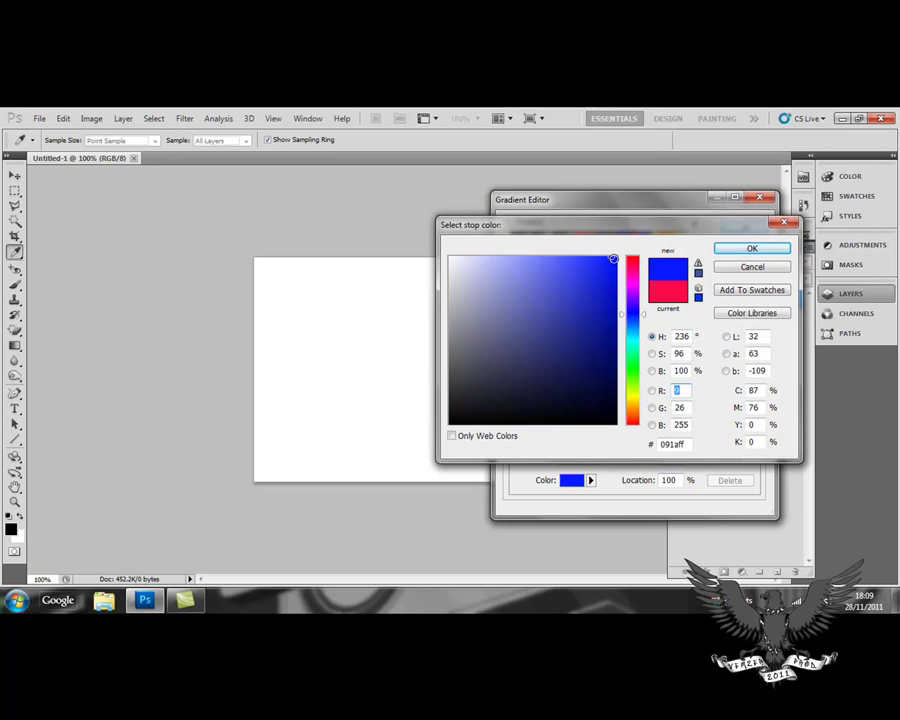
mouse_move(612, 260)
mouse_down()
mouse_move(599, 266)
mouse_move(617, 278)
mouse_up()
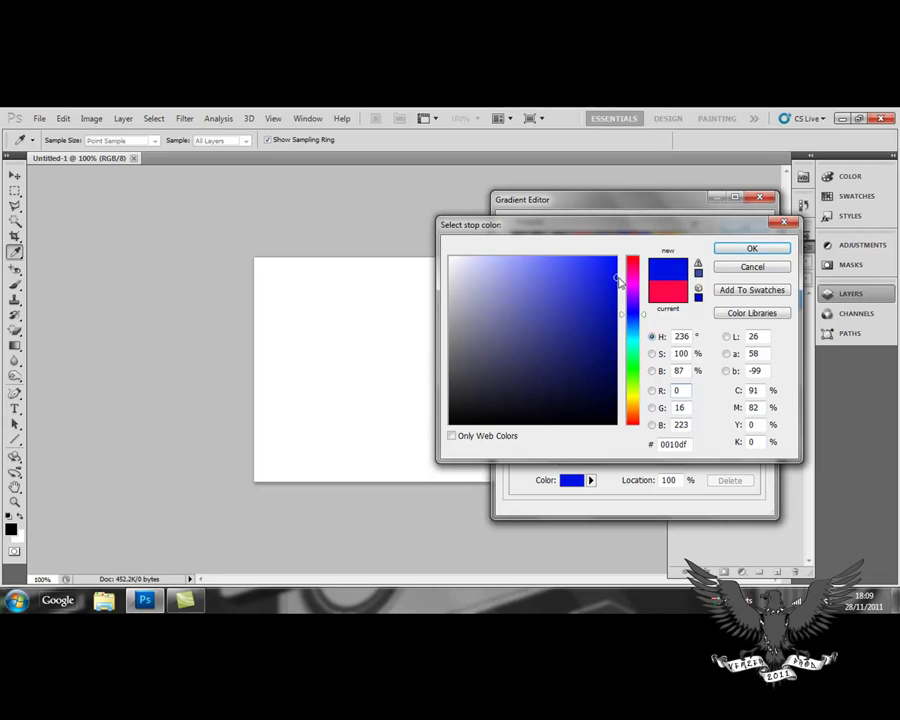
click(748, 248)
click(743, 228)
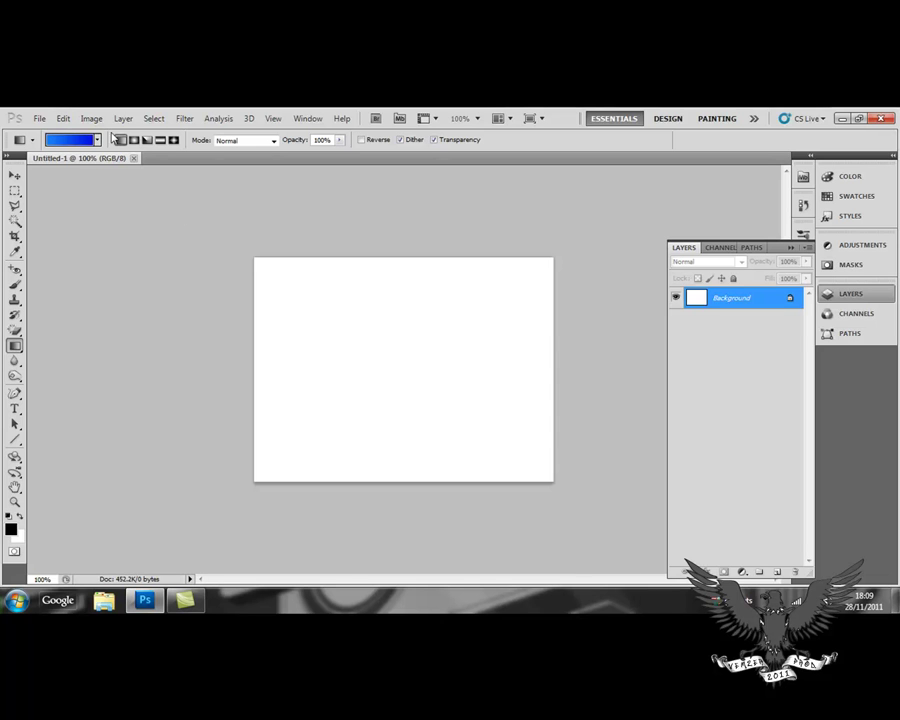
click(76, 140)
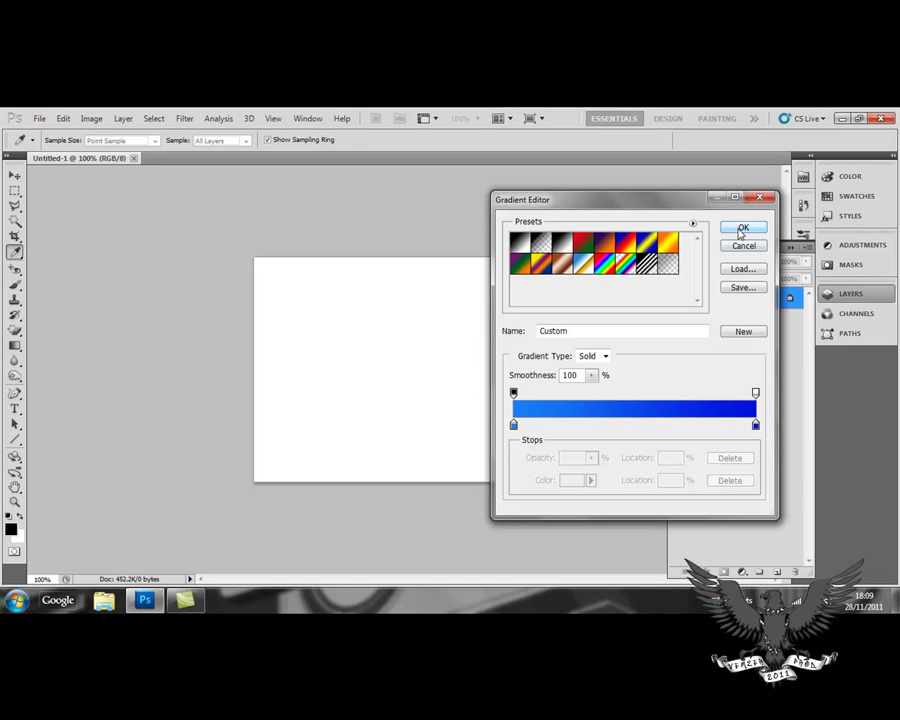
- Drag the light-to-dark blue gradient from the top to the bottom of Untitled-1, then collapse the Layers panel
click(741, 230)
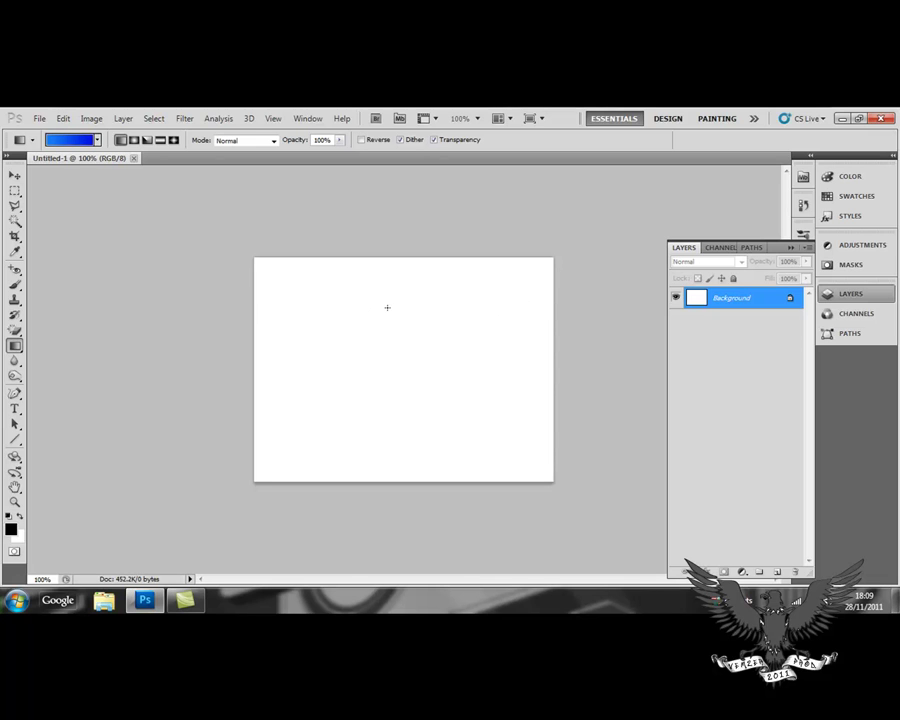
drag(400, 308, 398, 473)
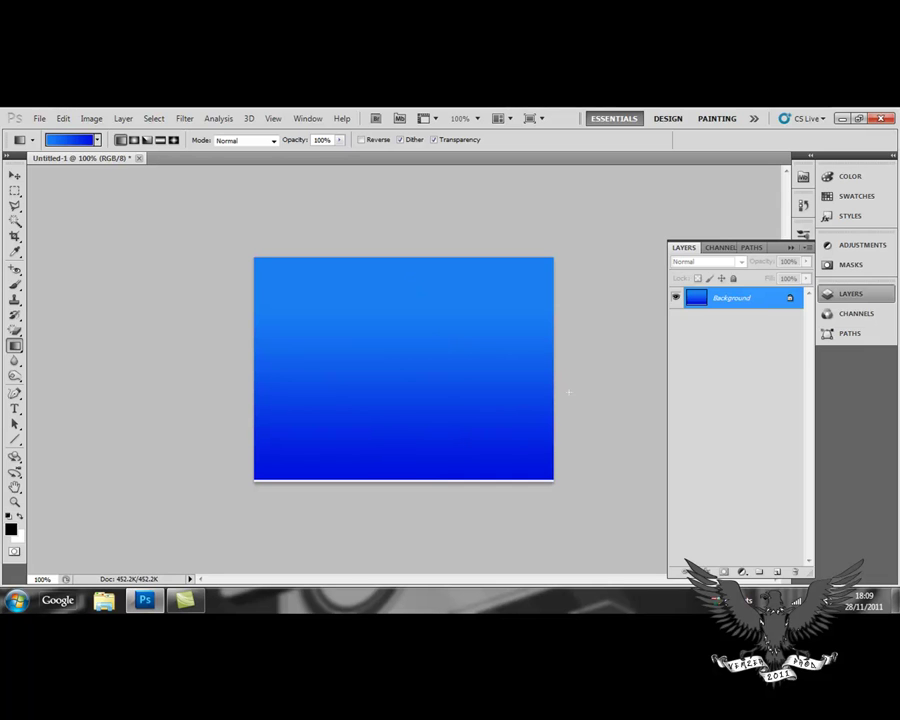
click(790, 249)
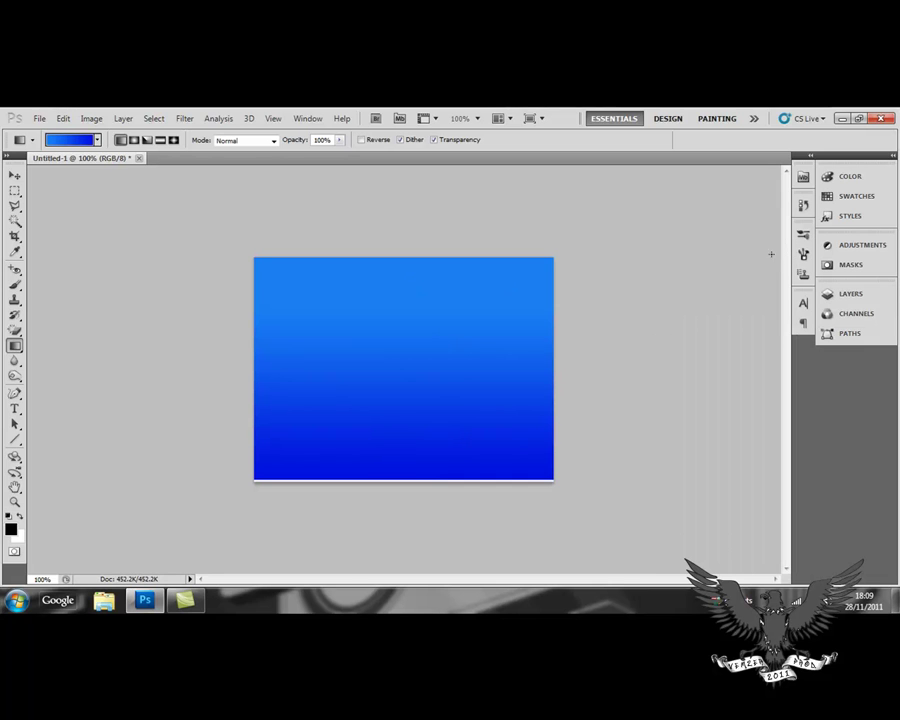
- Save the gradients from the Gradient Editor as 'Light&Dark Blue.grd' in the Gradients folder
click(63, 141)
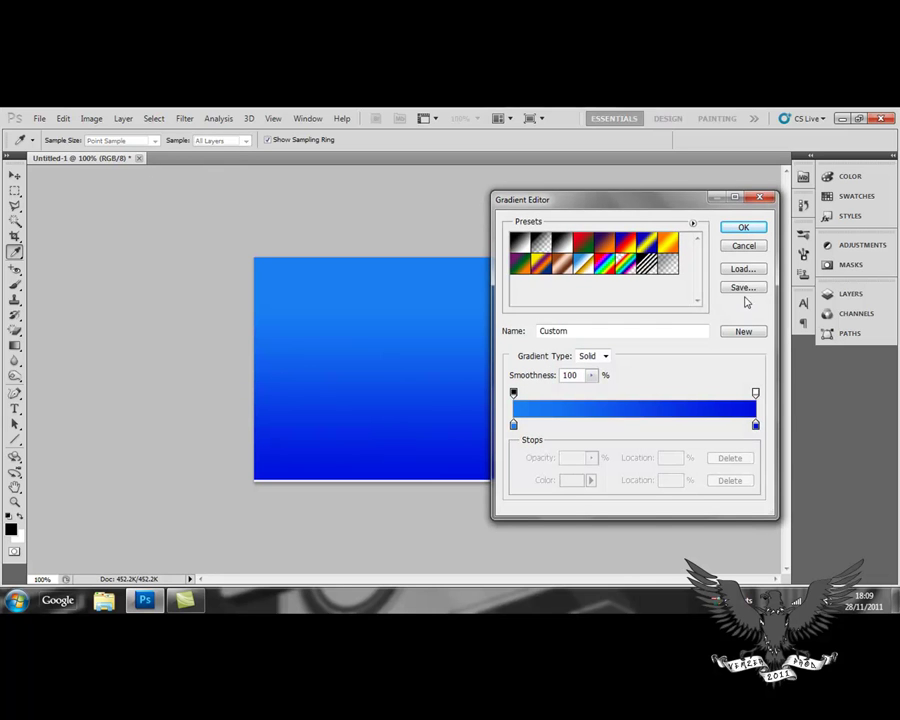
click(741, 288)
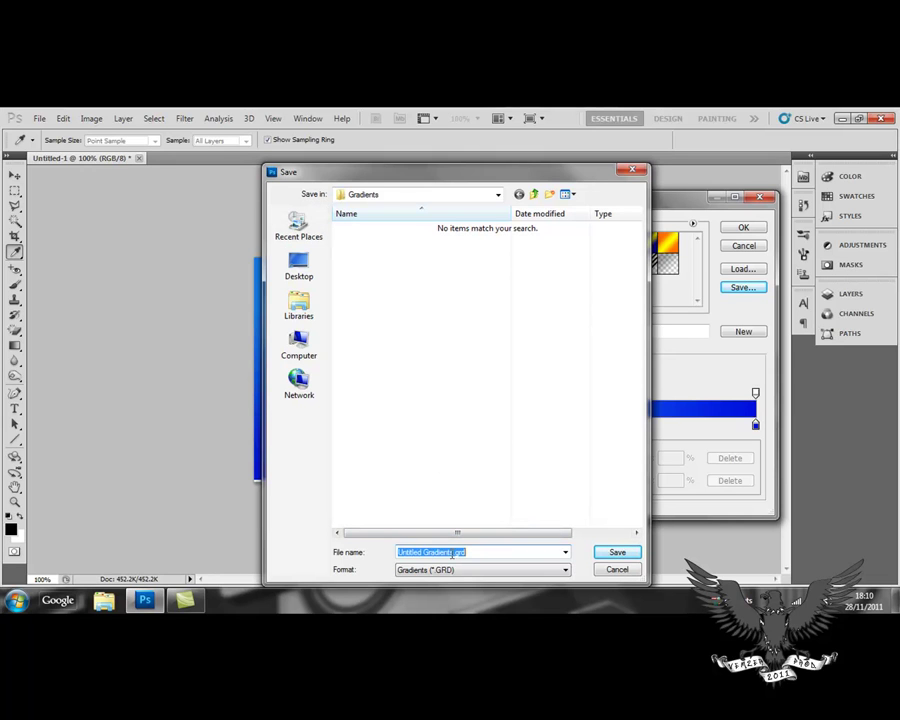
click(458, 552)
key(BackSpace)
key(BackSpace)
key(BackSpace)
key(BackSpace)
key(BackSpace)
key(BackSpace)
key(BackSpace)
key(BackSpace)
key(BackSpace)
key(BackSpace)
key(BackSpace)
key(BackSpace)
key(BackSpace)
key(BackSpace)
key(BackSpace)
key(BackSpace)
key(BackSpace)
key(BackSpace)
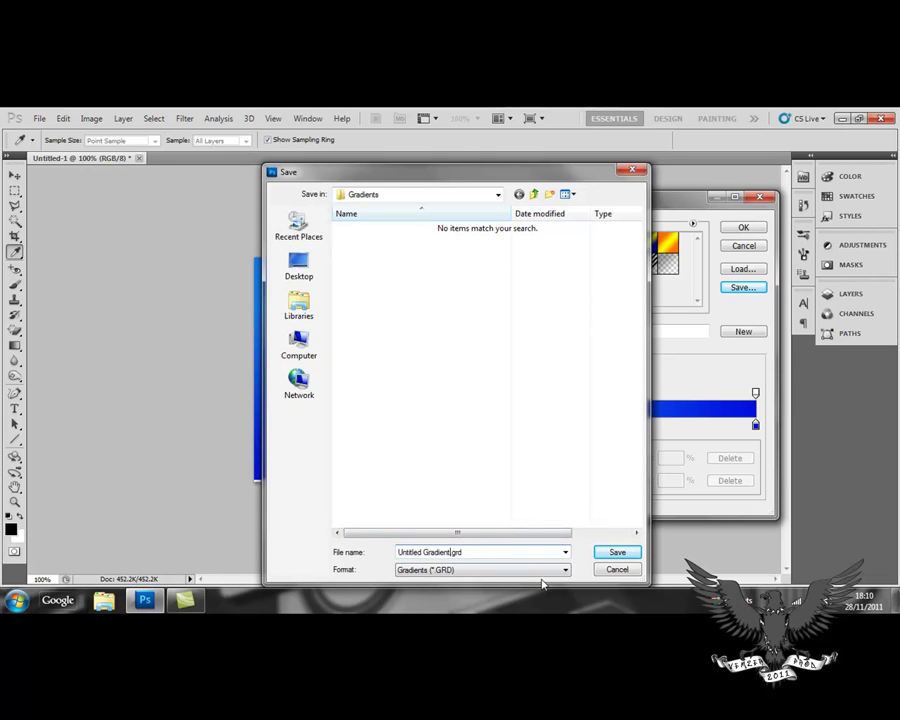
text(Light)
text(&Dark Blue)
click(613, 554)
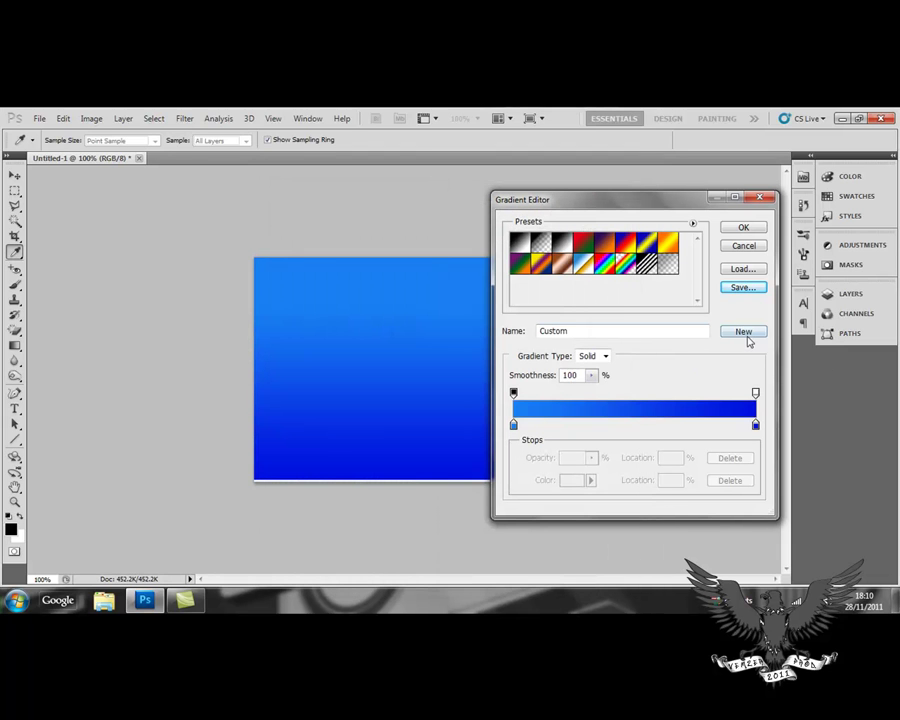
- Rename the gradient from Custom to 'Light&Dark Blue', add it as a new preset, and close the editor
click(572, 331)
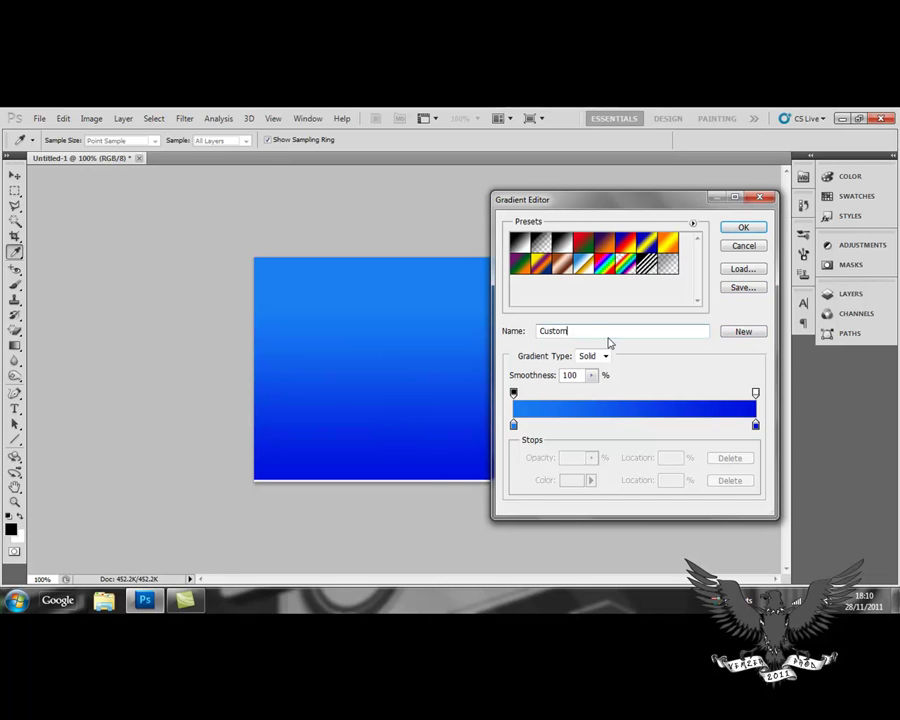
key(BackSpace)
key(BackSpace)
key(BackSpace)
key(BackSpace)
key(BackSpace)
key(BackSpace)
text(Light&Dark Blue)
click(750, 335)
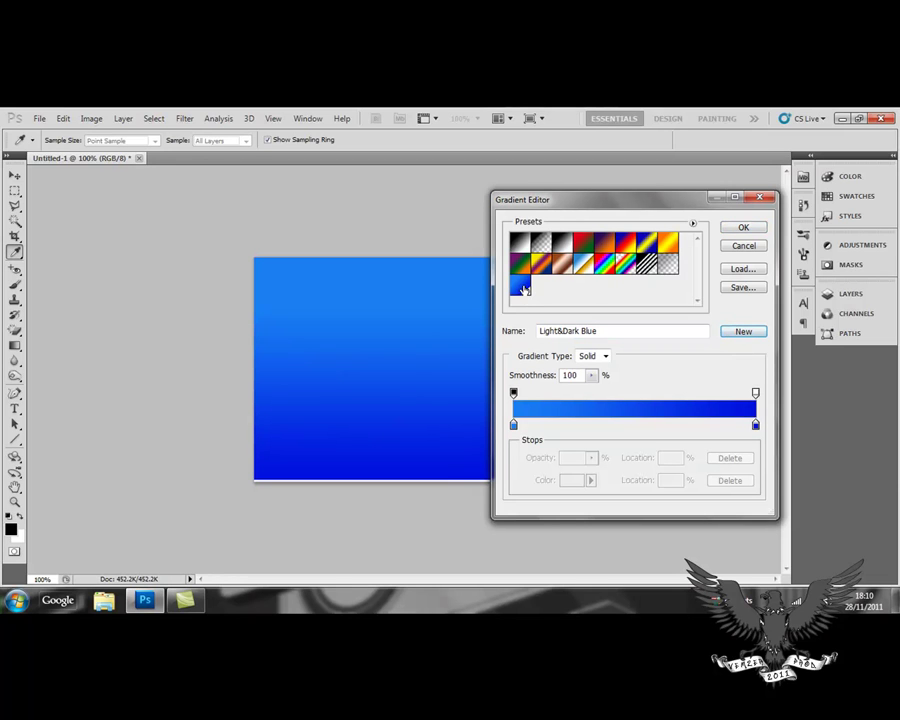
click(521, 288)
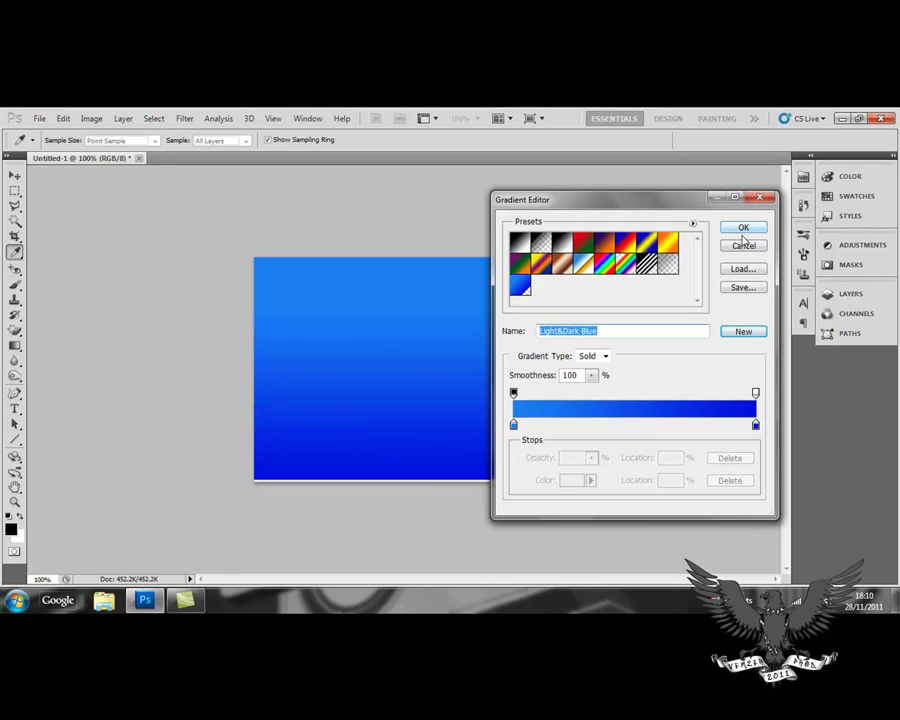
click(745, 229)
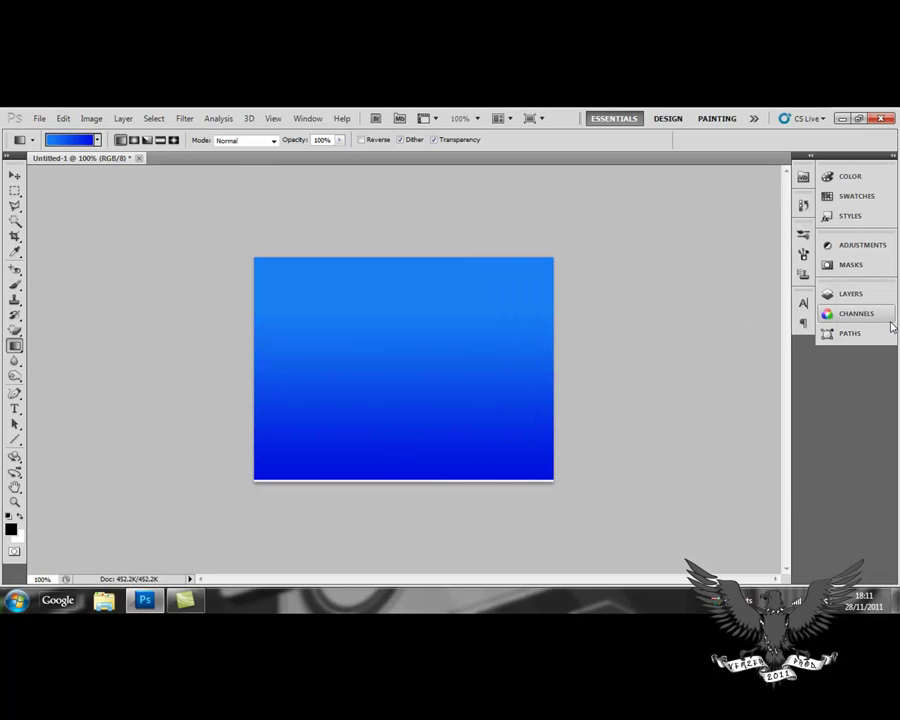